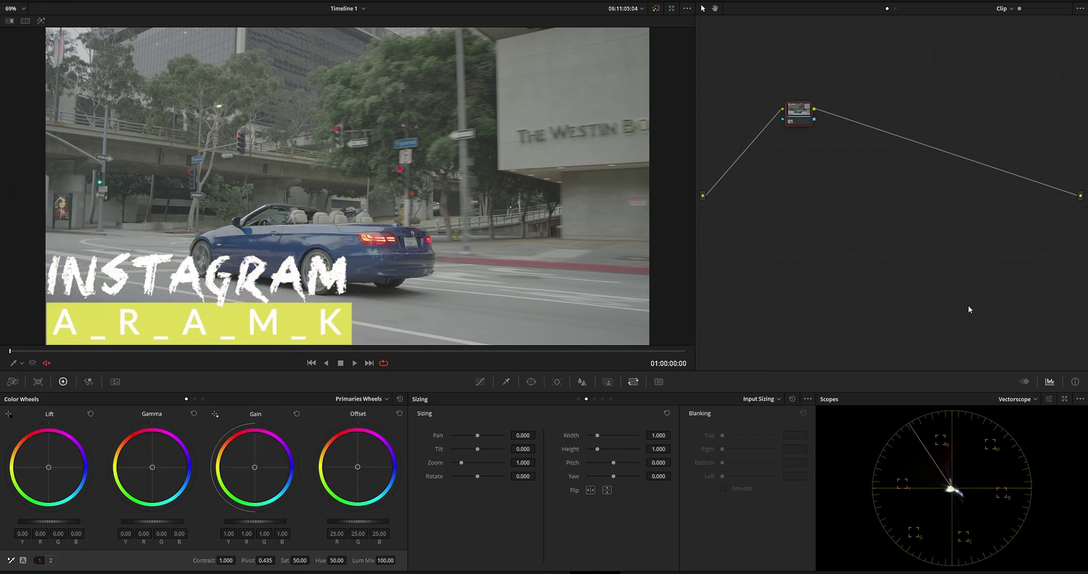
- Skim and play through the clip, then add a serial node after node 01
drag(125, 351, 330, 356)
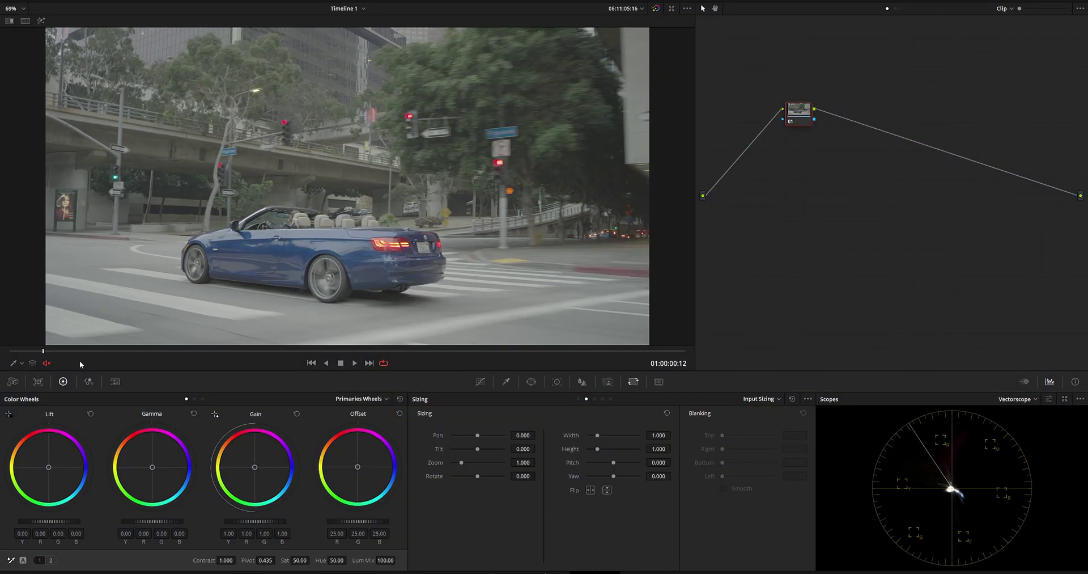
key(space)
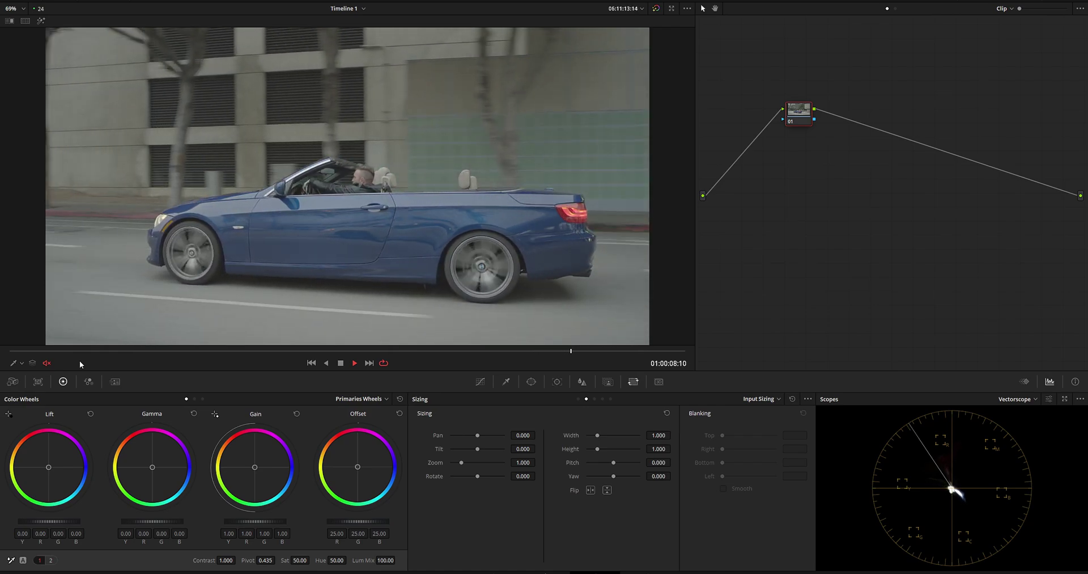
key(space)
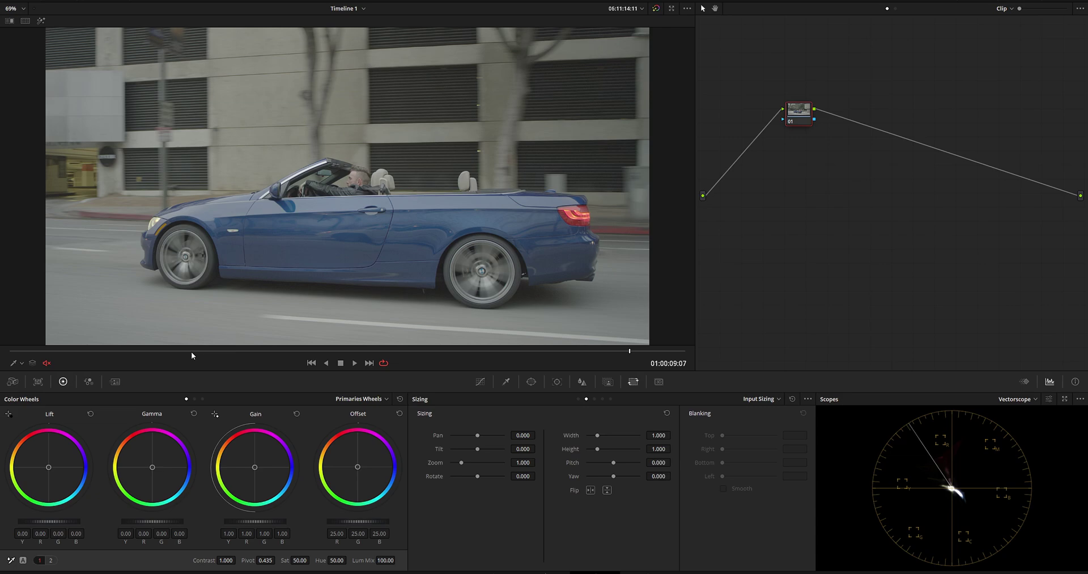
key(alt+s)
- Change the Camera Raw color space for a contrasty grade and play the clip to review it
click(14, 381)
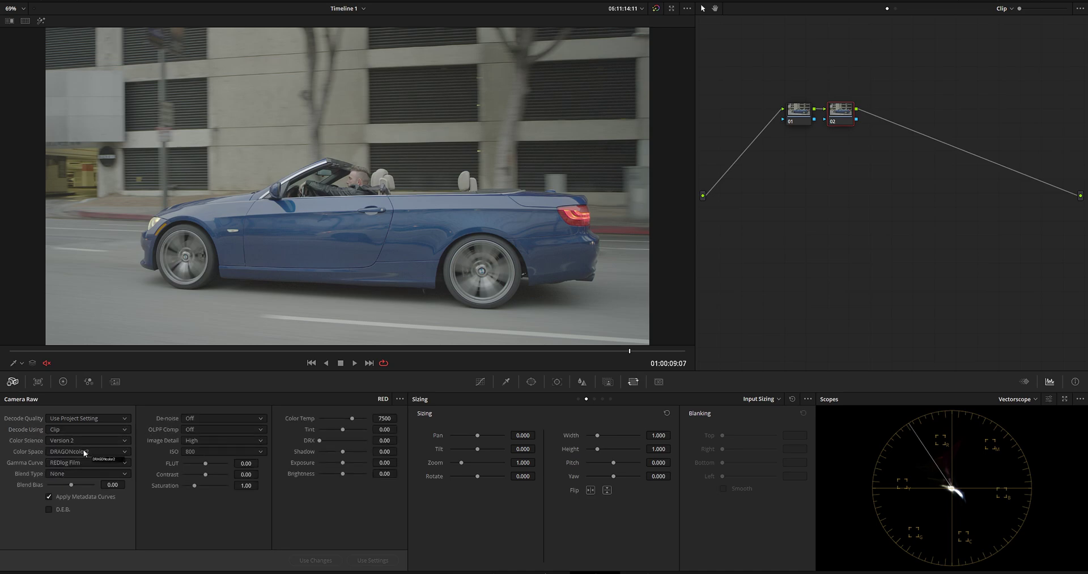
click(92, 450)
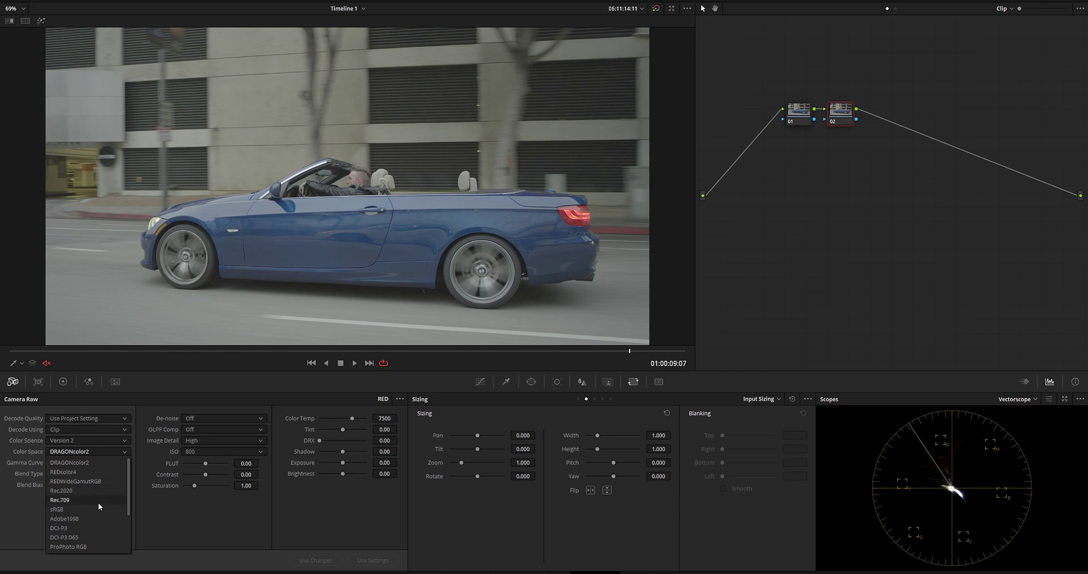
scroll(98, 503, up, 3)
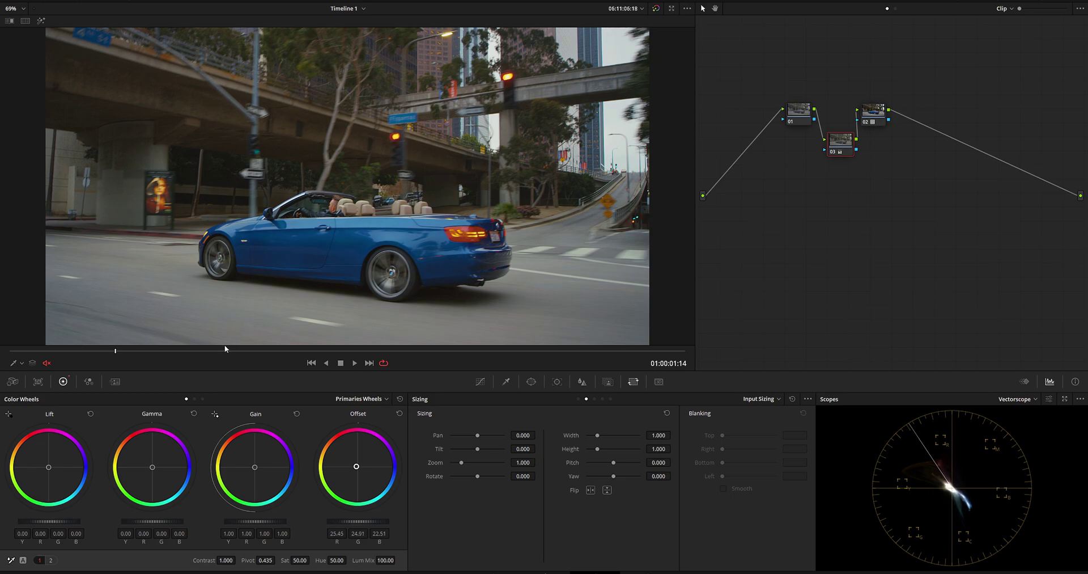
click(354, 363)
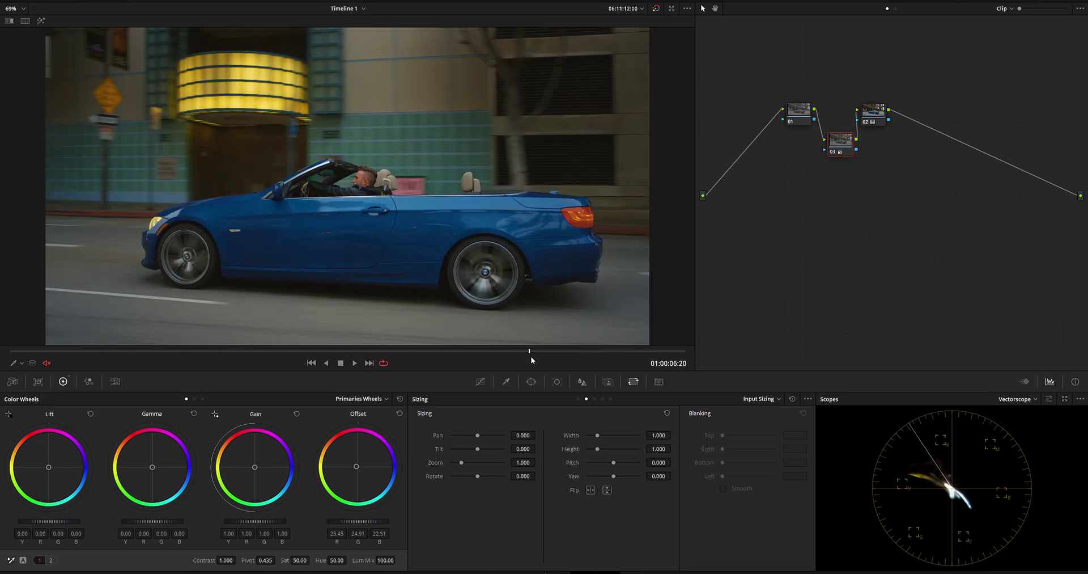
- In the Tracker, switch the Stabilizer to Point Tracker mode by turning off Classic Stabilizer at mid-clip
drag(159, 351, 11, 351)
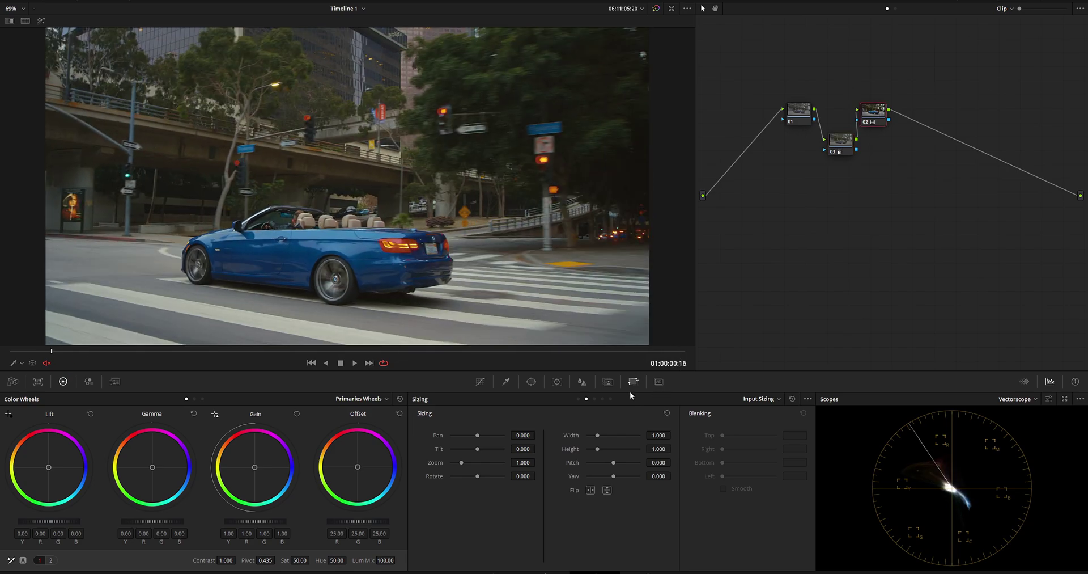
click(556, 382)
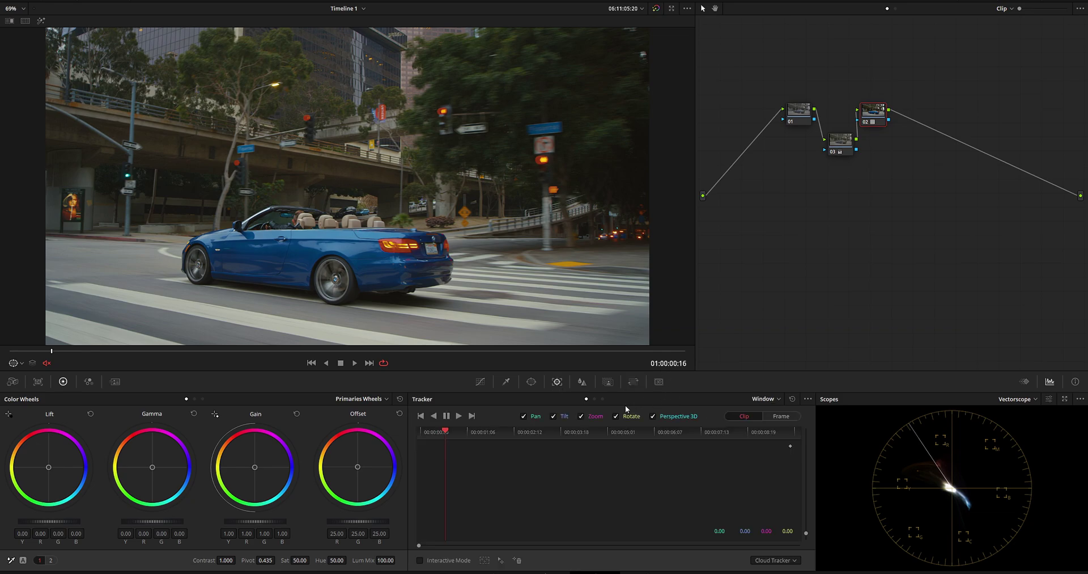
drag(577, 431, 605, 434)
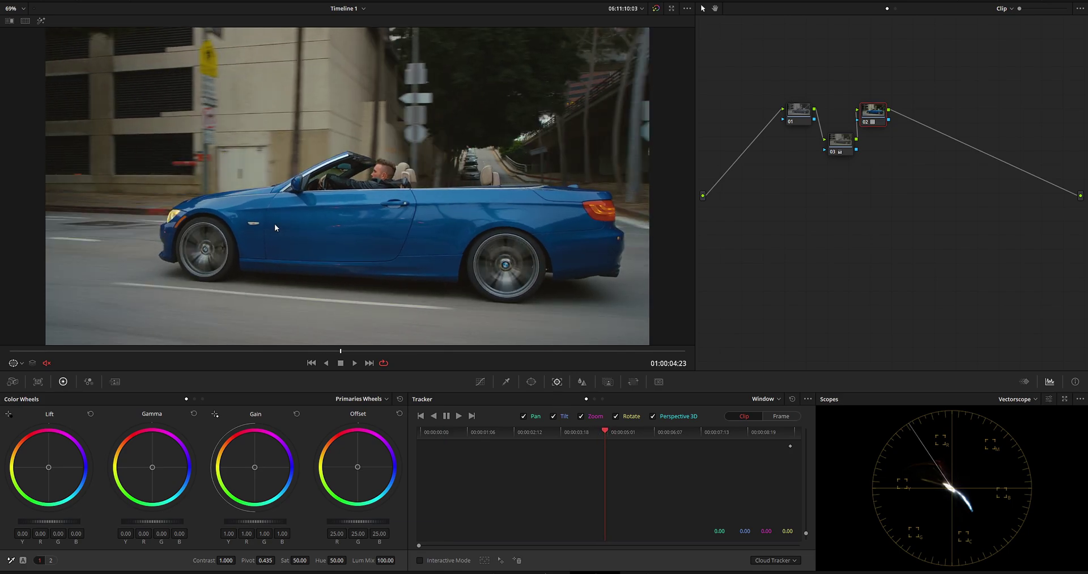
click(808, 399)
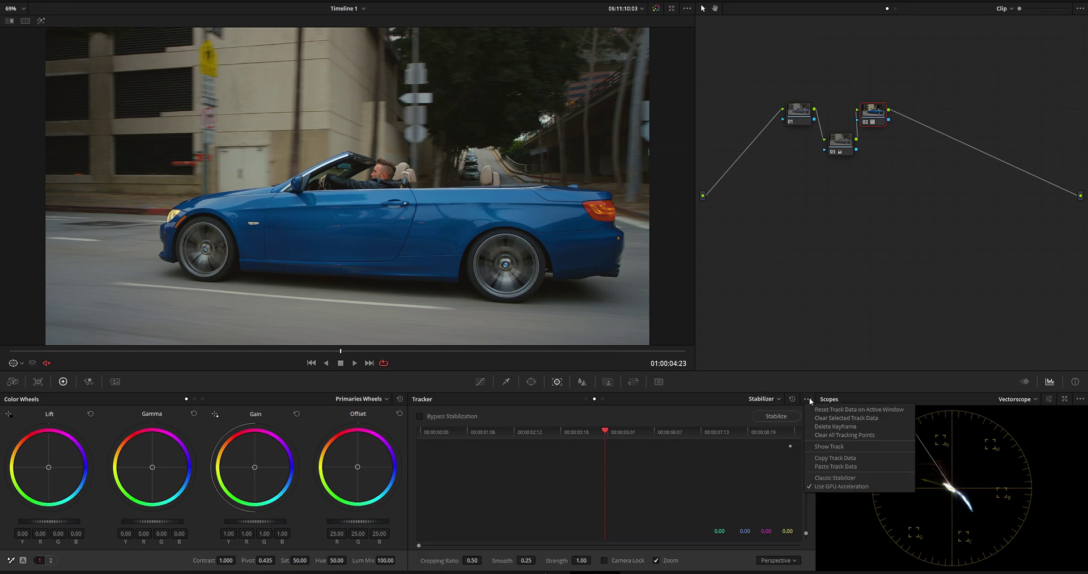
click(835, 478)
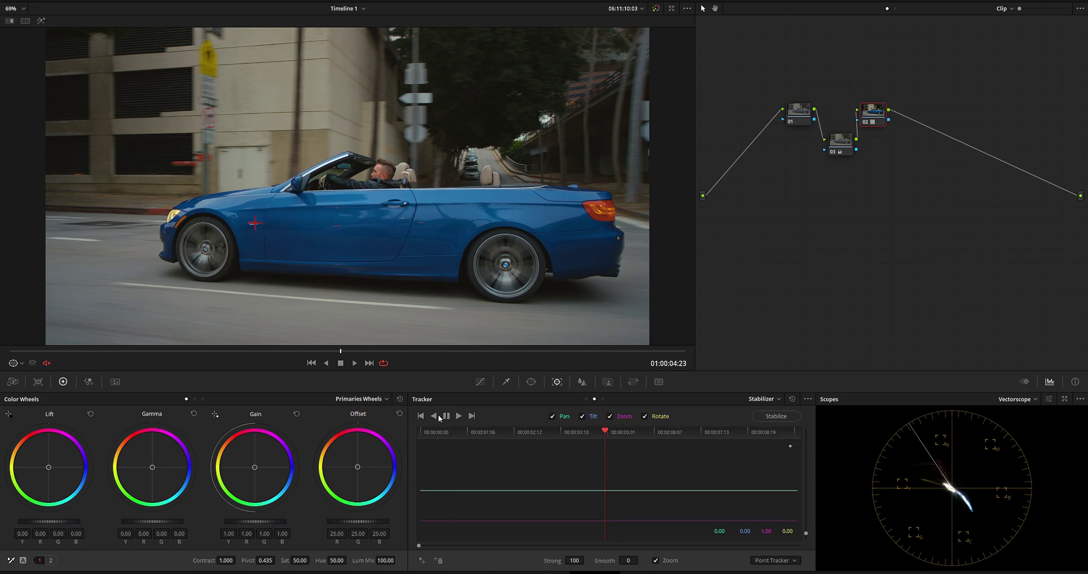
- Track the door point backward to the start, then check it at several frames along the clip
click(434, 415)
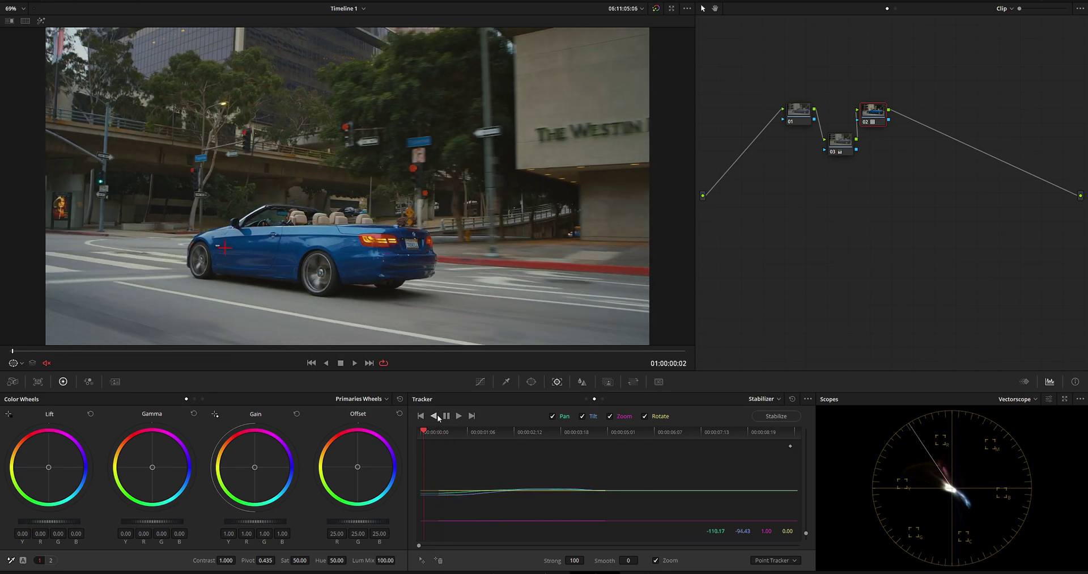
click(596, 434)
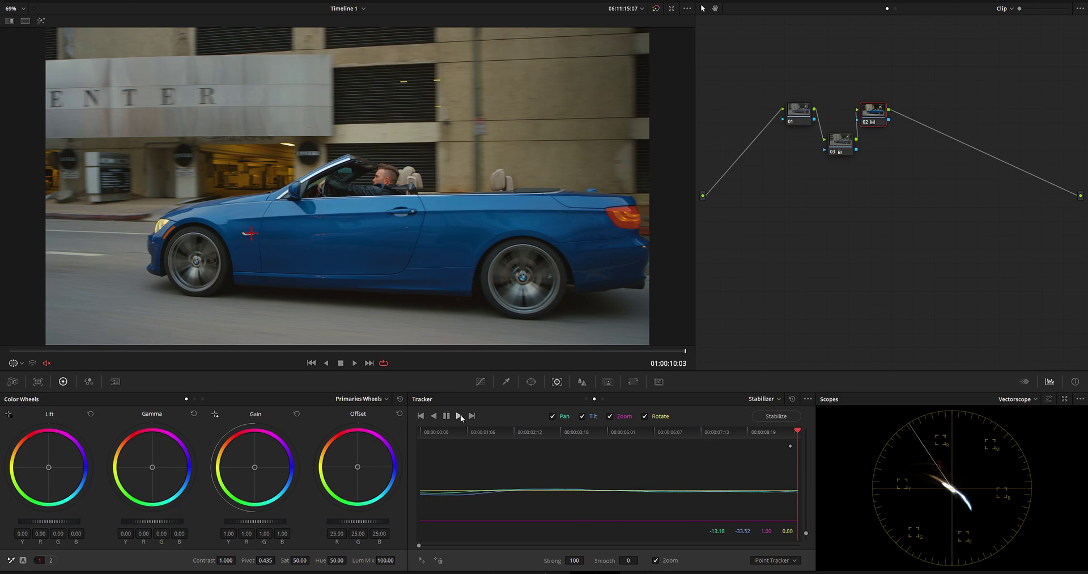
click(580, 432)
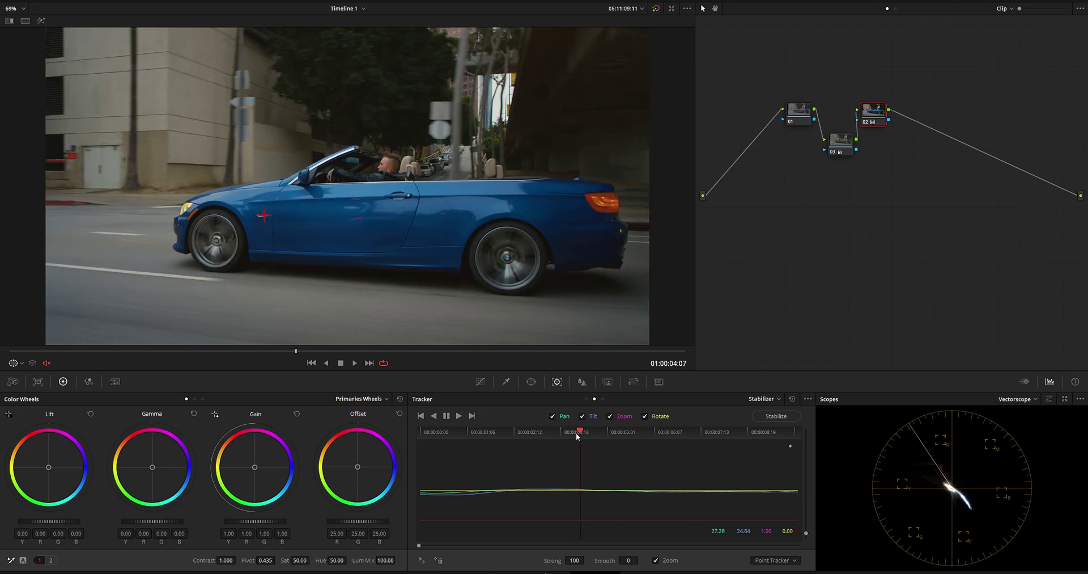
click(577, 432)
drag(577, 435, 410, 435)
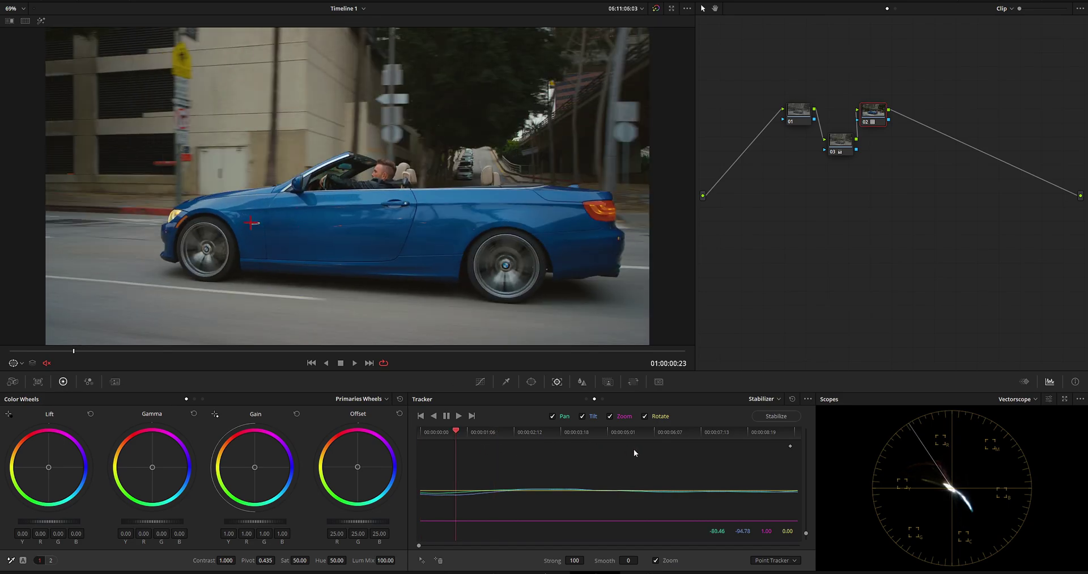
click(644, 447)
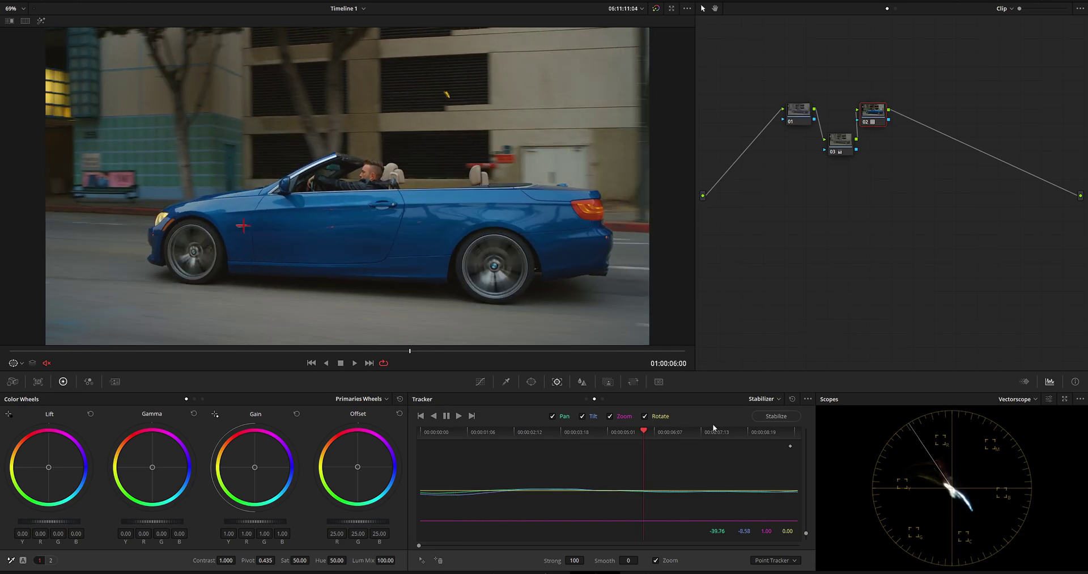
- Stabilize on the door point, review it forward and backward, and add serial node 04
click(773, 419)
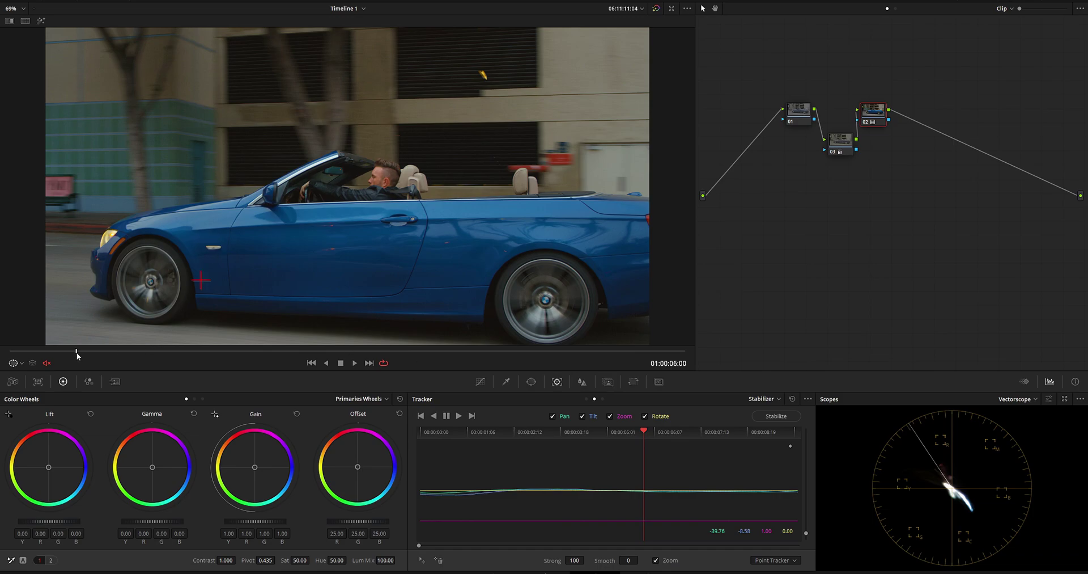
drag(78, 356, 9, 358)
key(space)
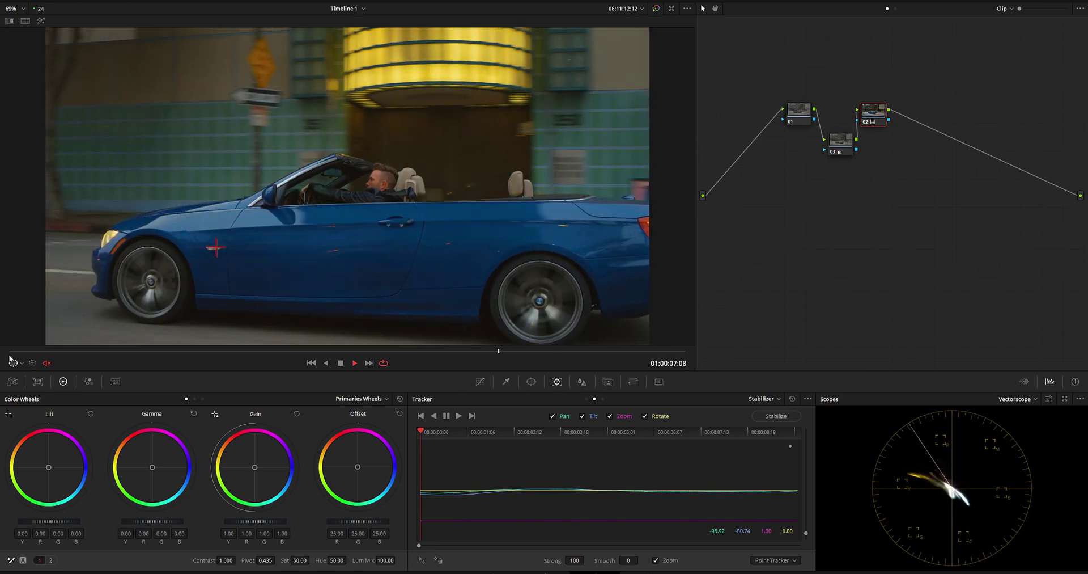
key(space)
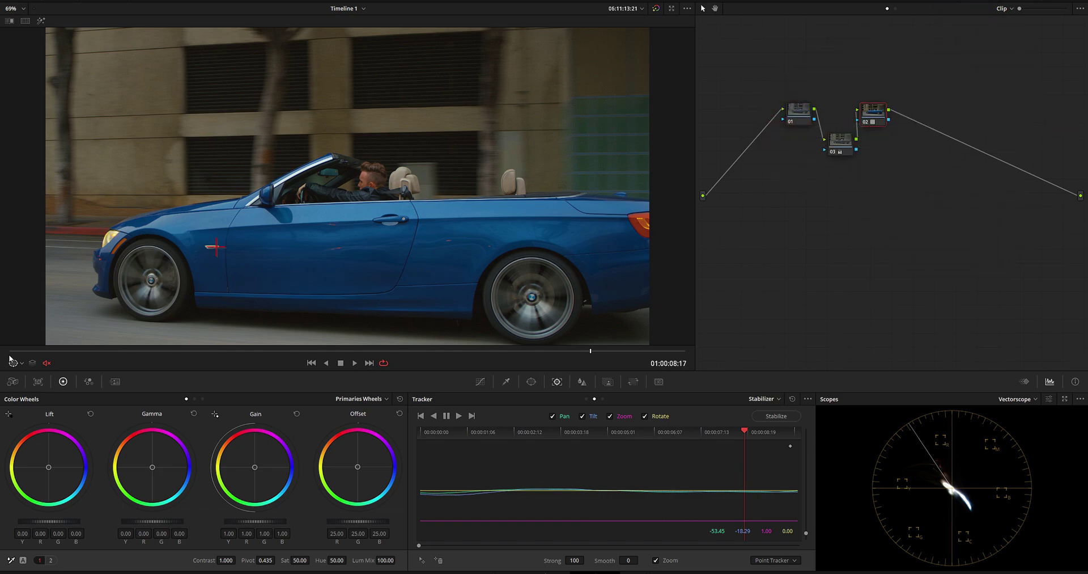
click(326, 363)
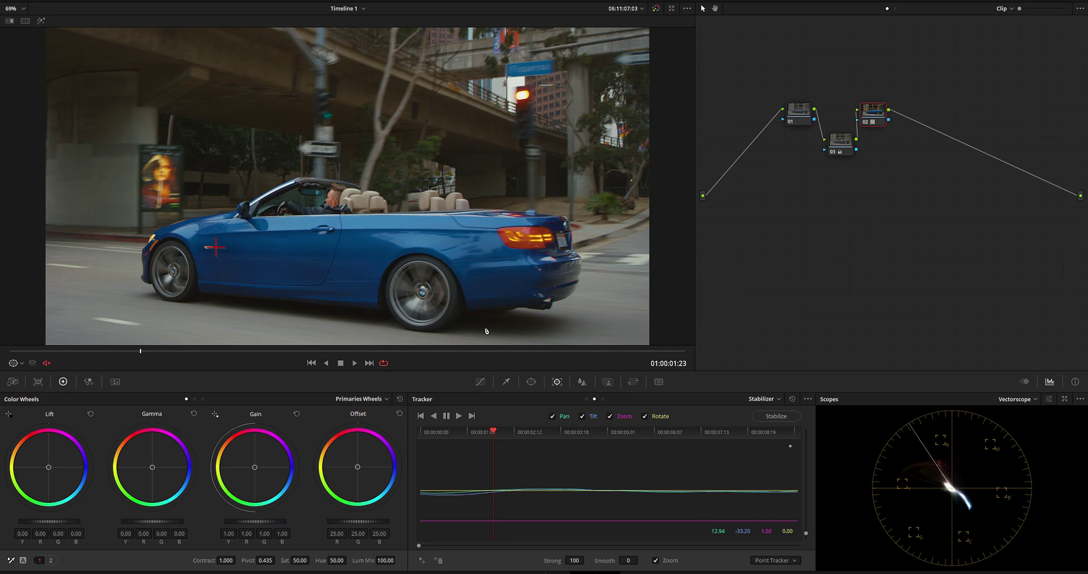
key(alt+s)
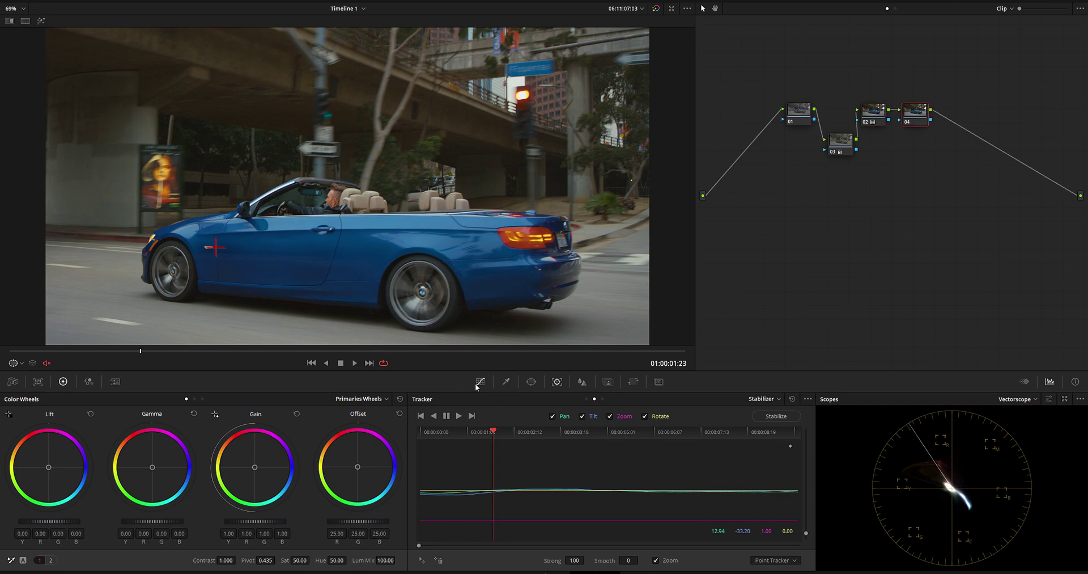
- Qualify the car's blue paint: eyedrop it, widen Hue Width, and add more blue shades
click(506, 381)
click(273, 263)
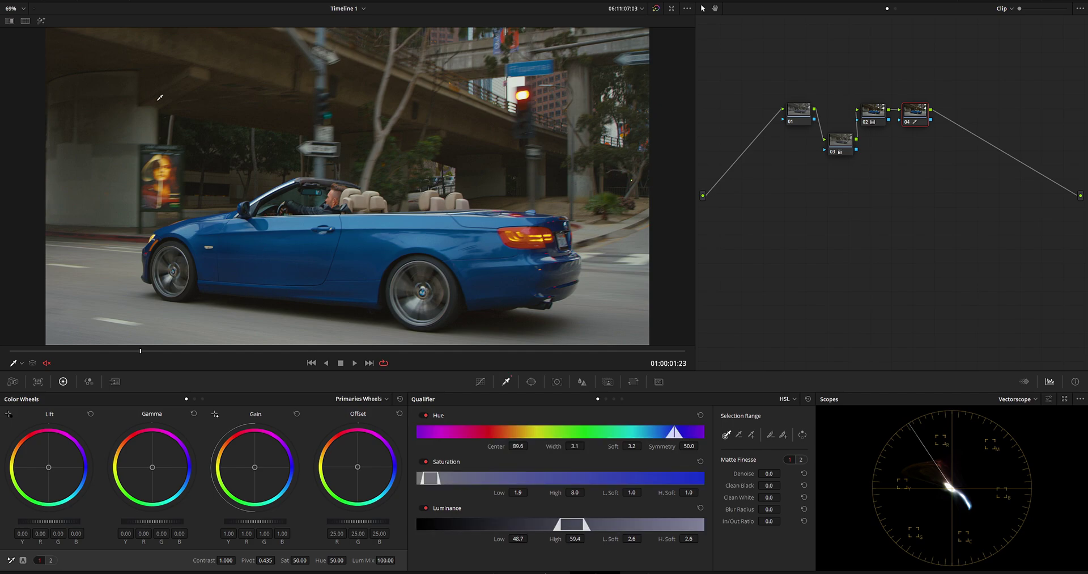
key(shift+h)
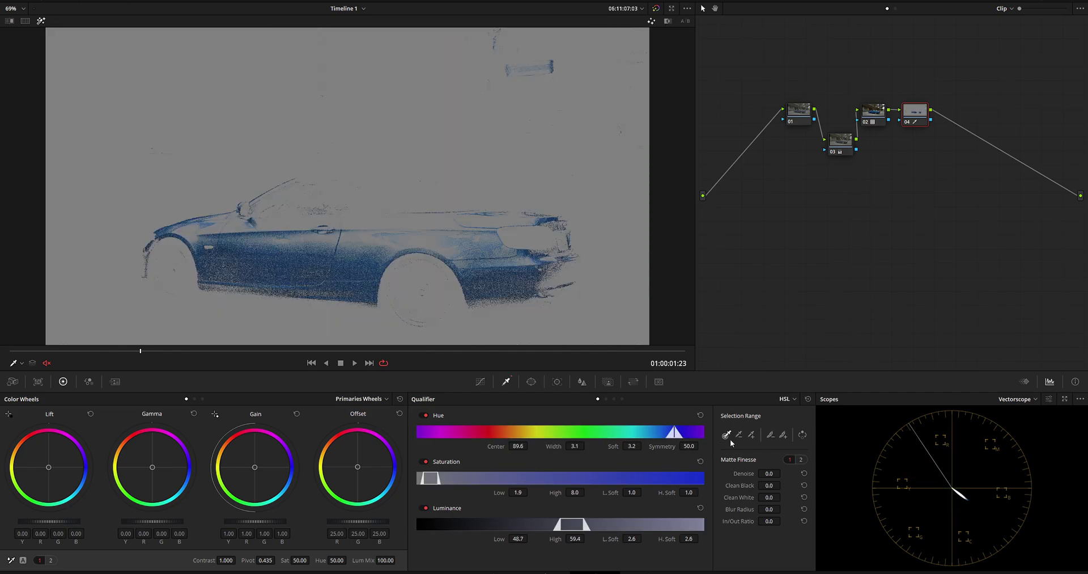
drag(579, 445, 658, 448)
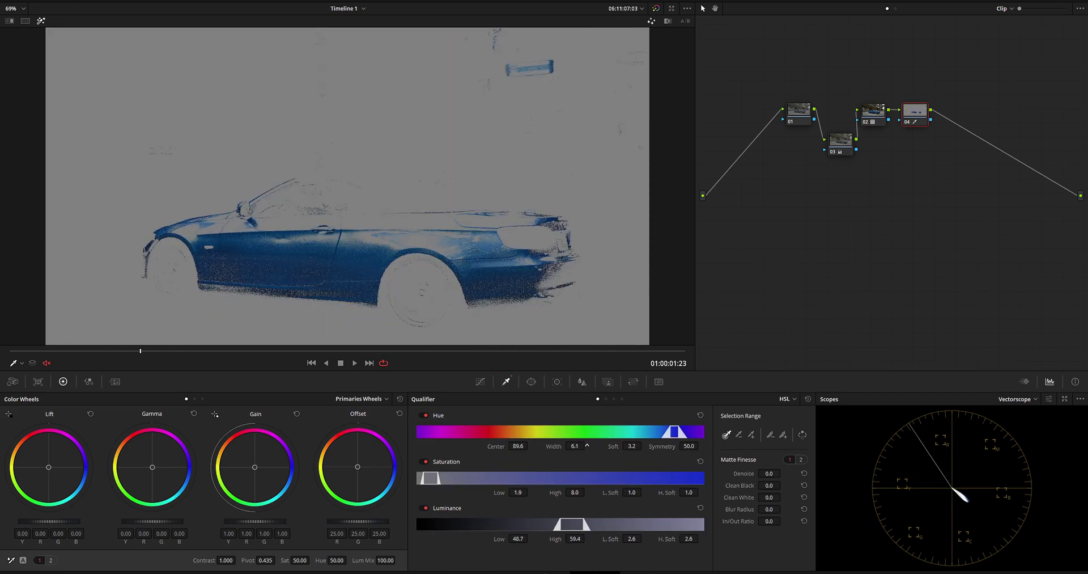
click(751, 434)
click(396, 240)
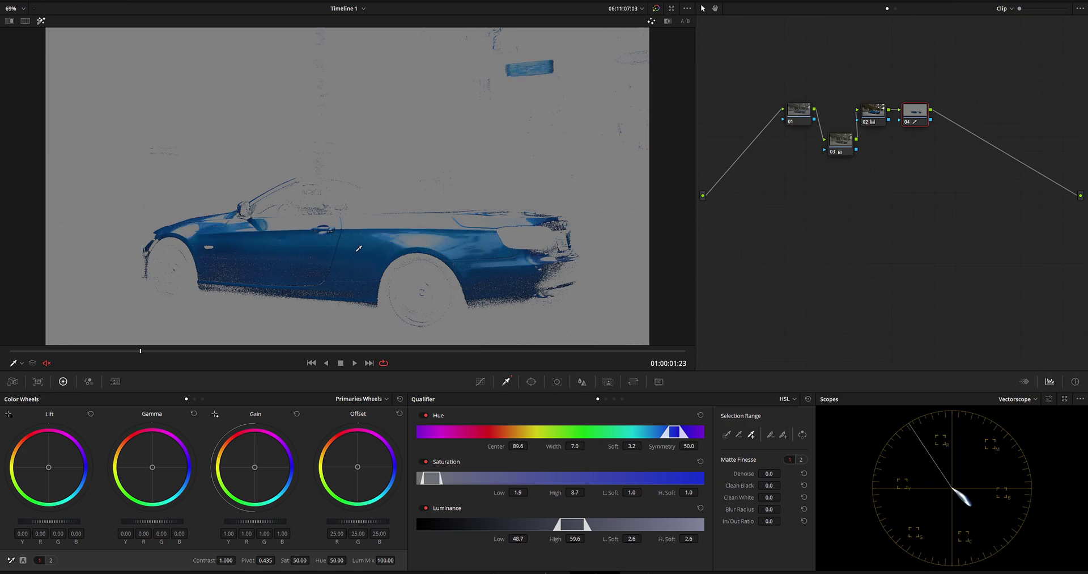
click(338, 290)
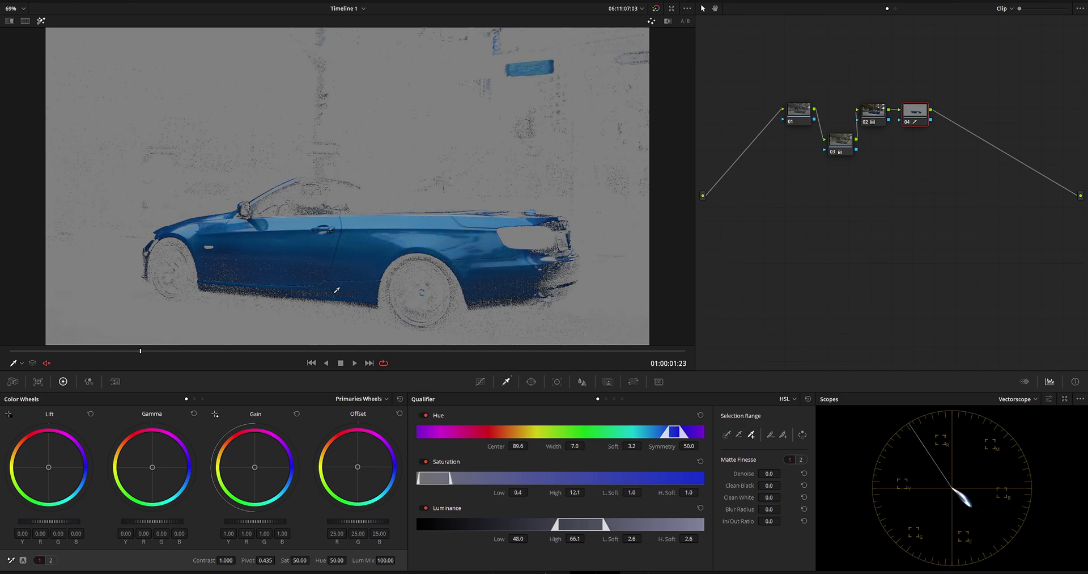
- Raise Hue to 54.00 to turn the car teal, then play the result
click(41, 20)
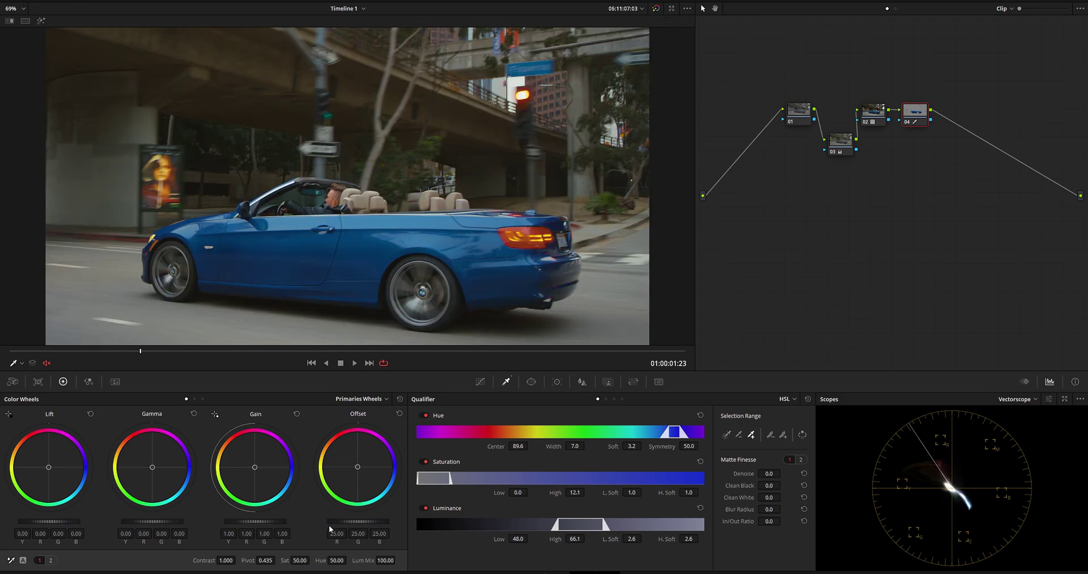
drag(337, 560, 347, 560)
key(space)
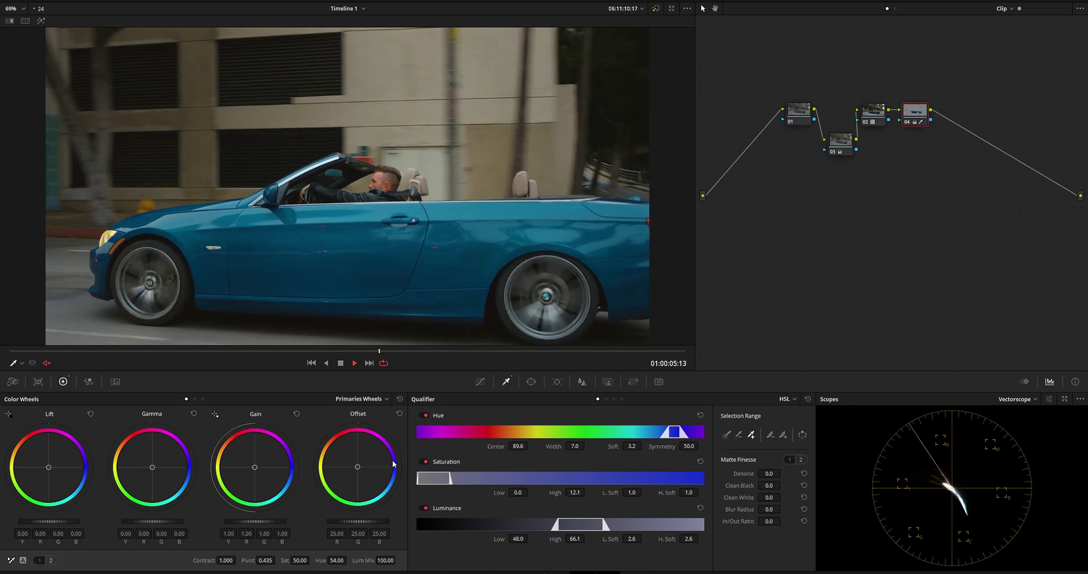
key(space)
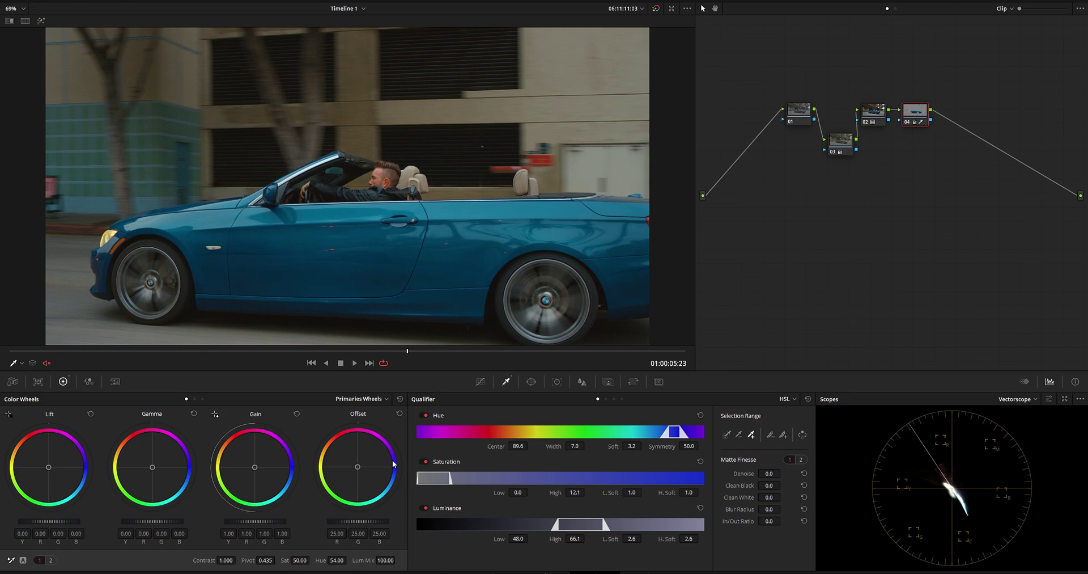